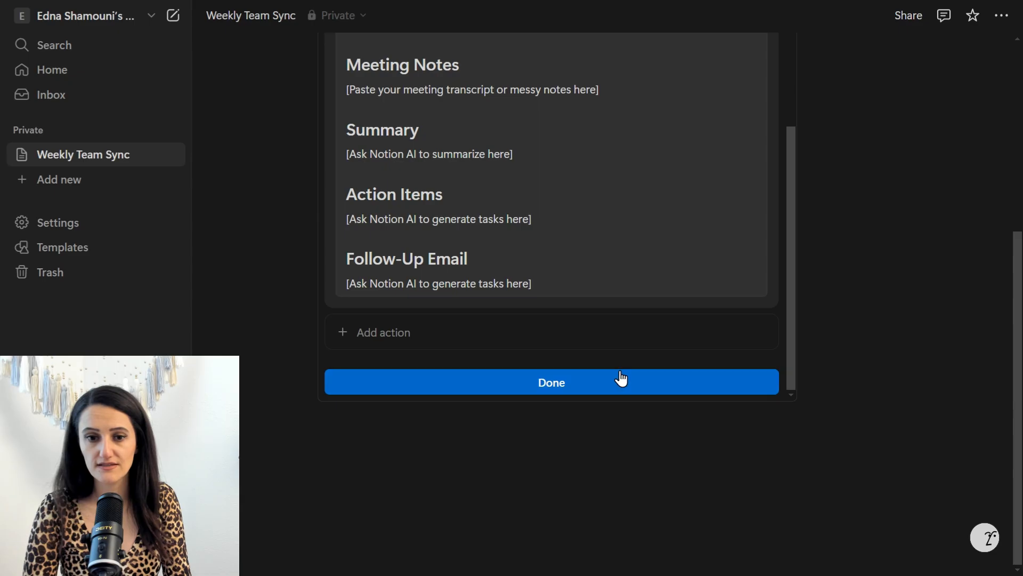
# Finish configuring the New Meeting Notes button and use it to insert a meeting notes layout on the page
pyautogui.click(619, 377)
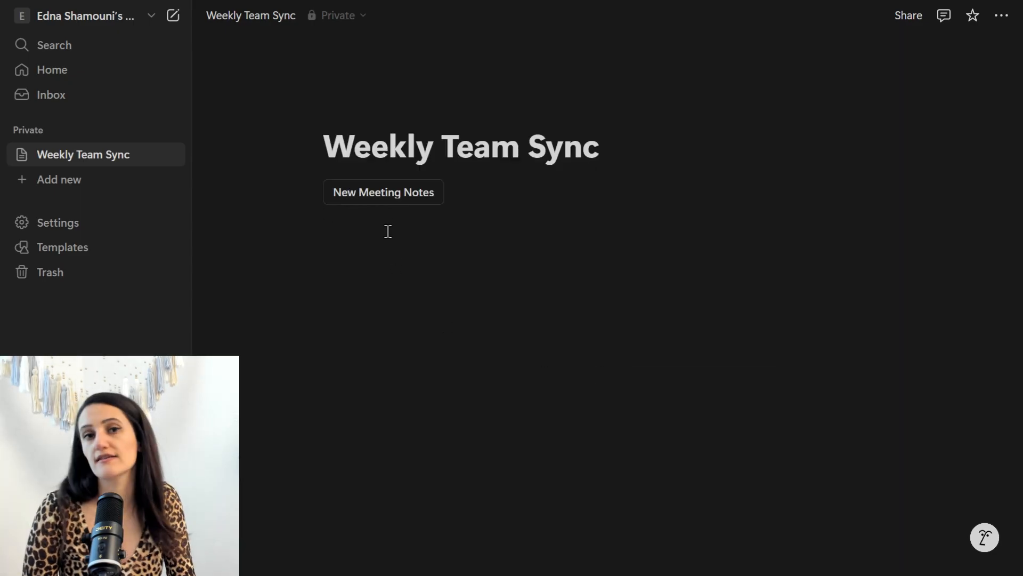
pyautogui.click(375, 201)
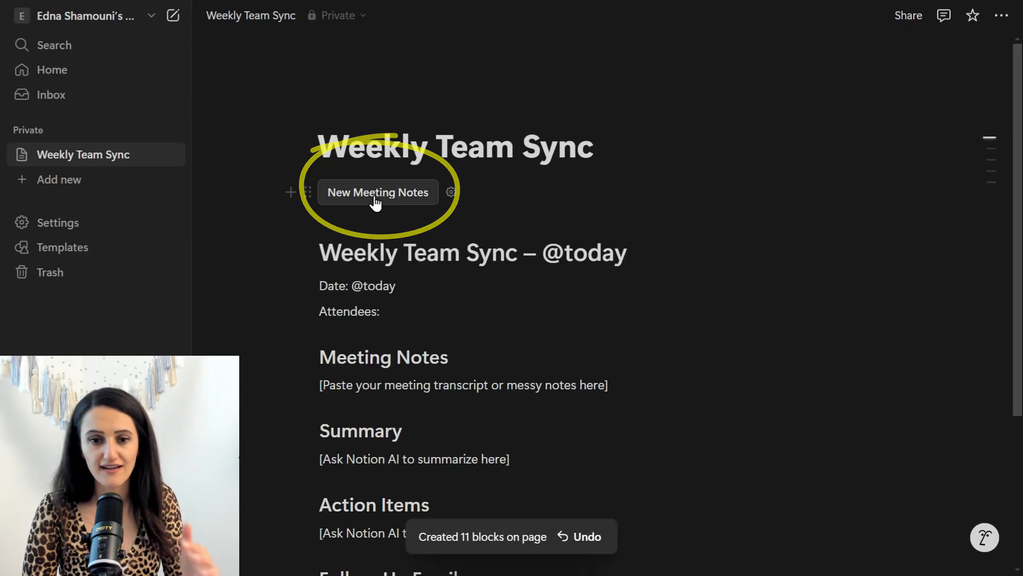
pyautogui.scroll(-2, 379, 285)
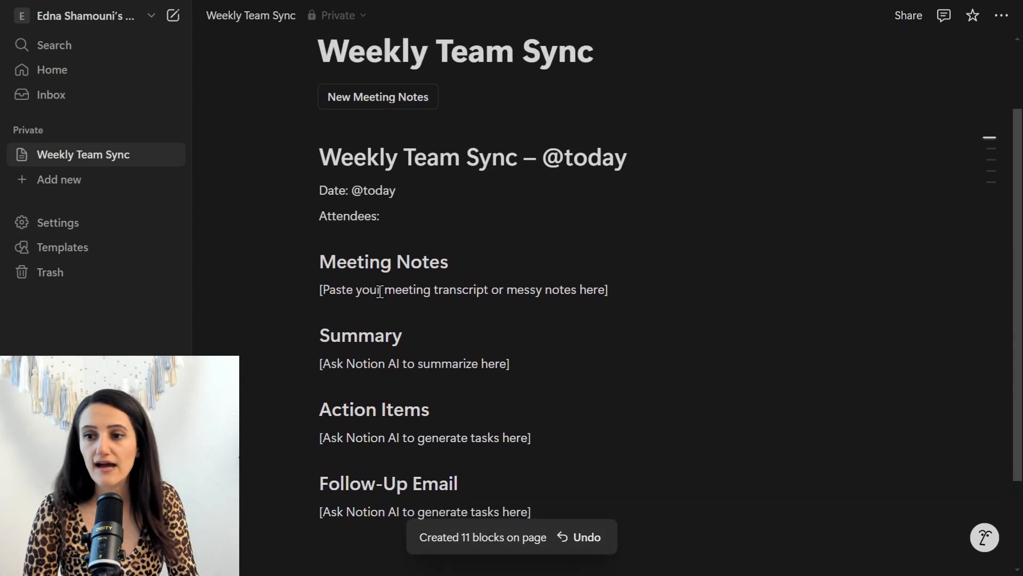
pyautogui.scroll(-1, 379, 291)
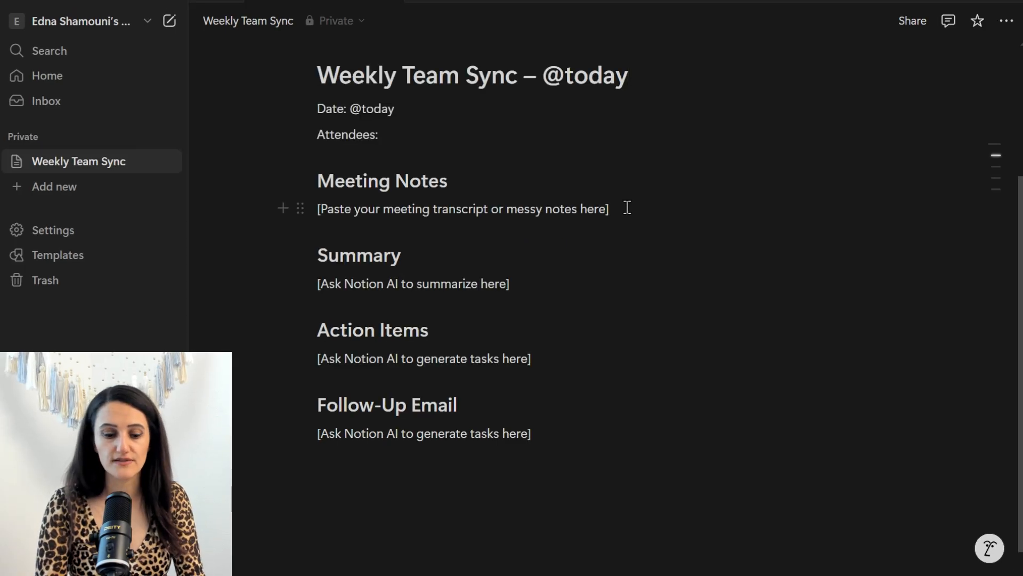
# Paste the copied meeting transcript on a new line below the placeholder in the Meeting Notes section
pyautogui.press('Return')
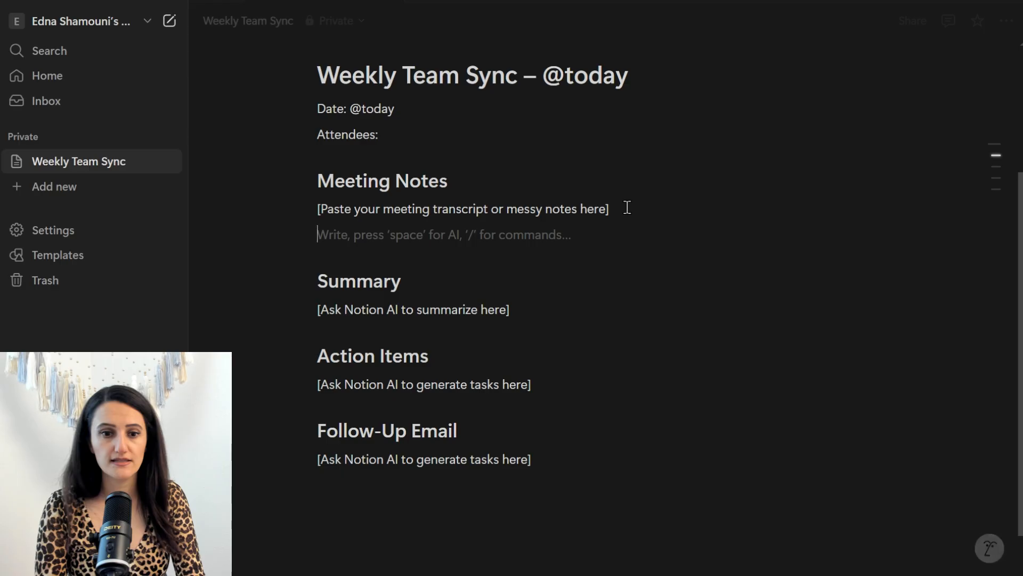
pyautogui.hotkey('ctrl', 'v')
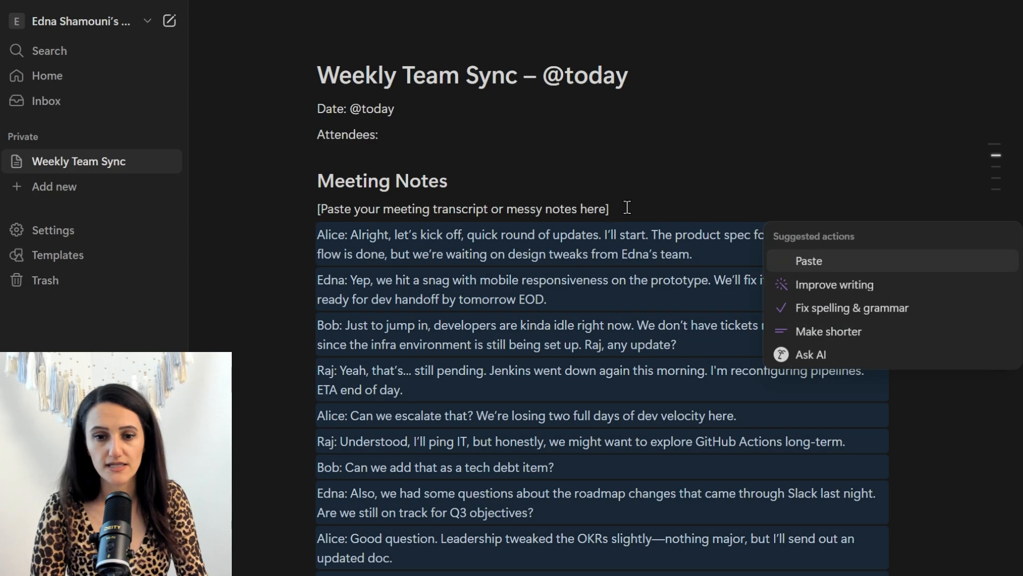
pyautogui.click(627, 207)
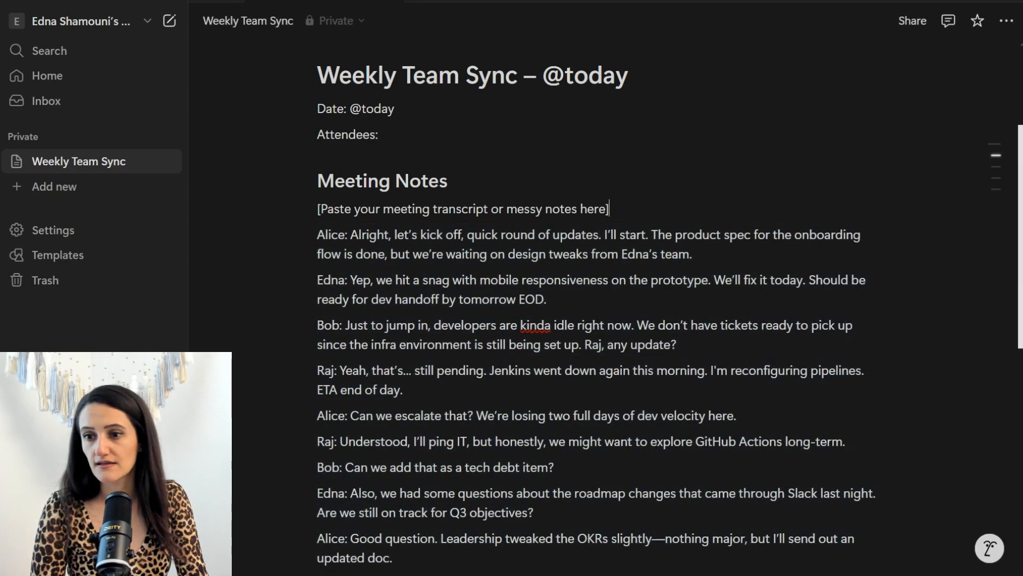
# Generate an AI summary of the page on a new line in the Summary section and accept it
pyautogui.scroll(-10, 1019, 248)
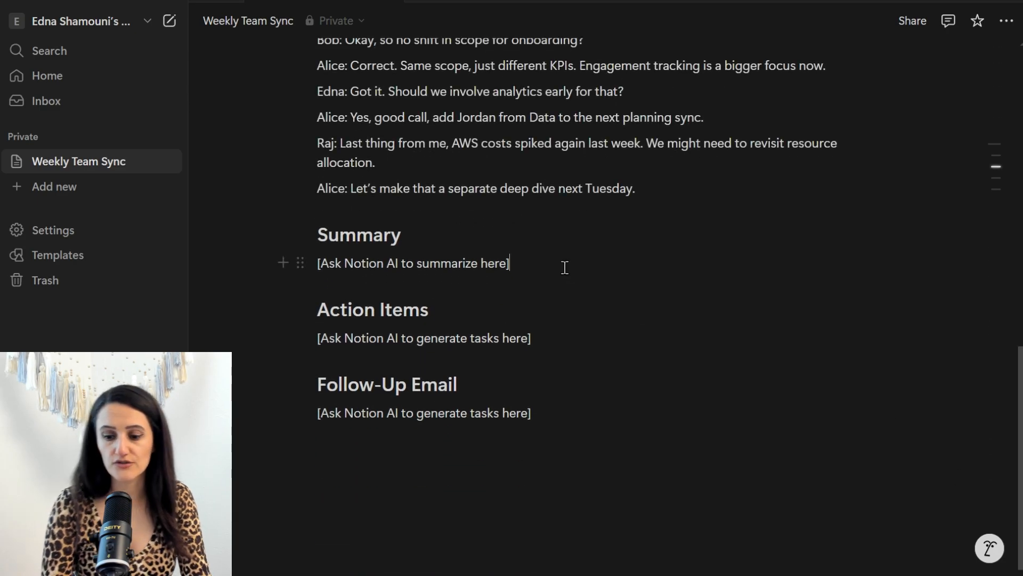
pyautogui.press('Return')
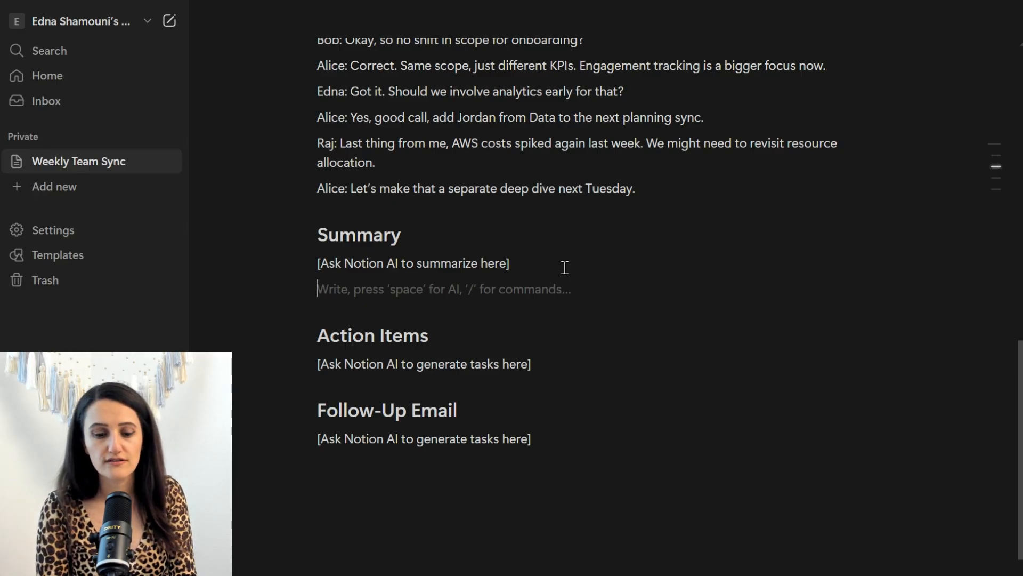
pyautogui.press('space')
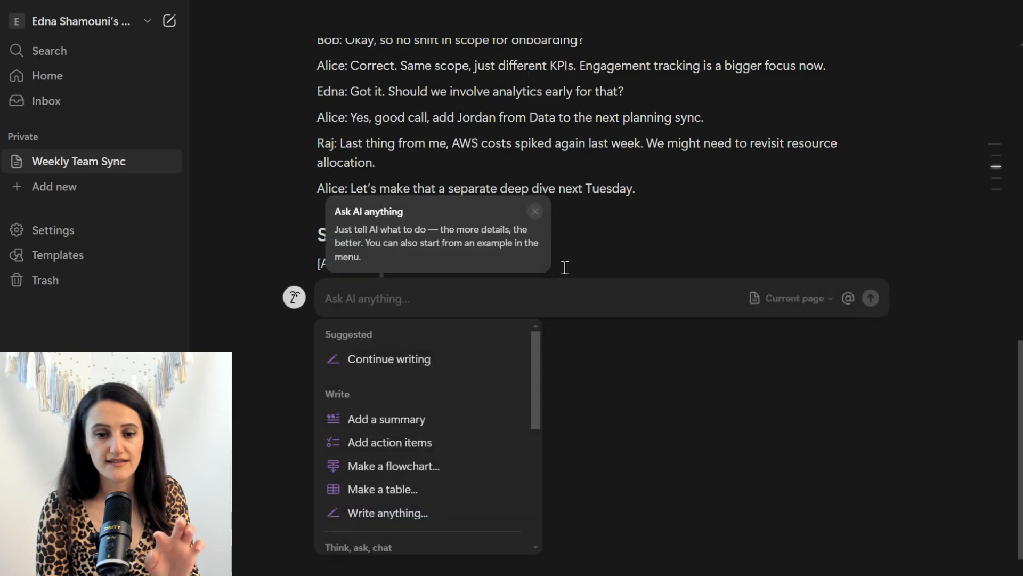
pyautogui.click(394, 428)
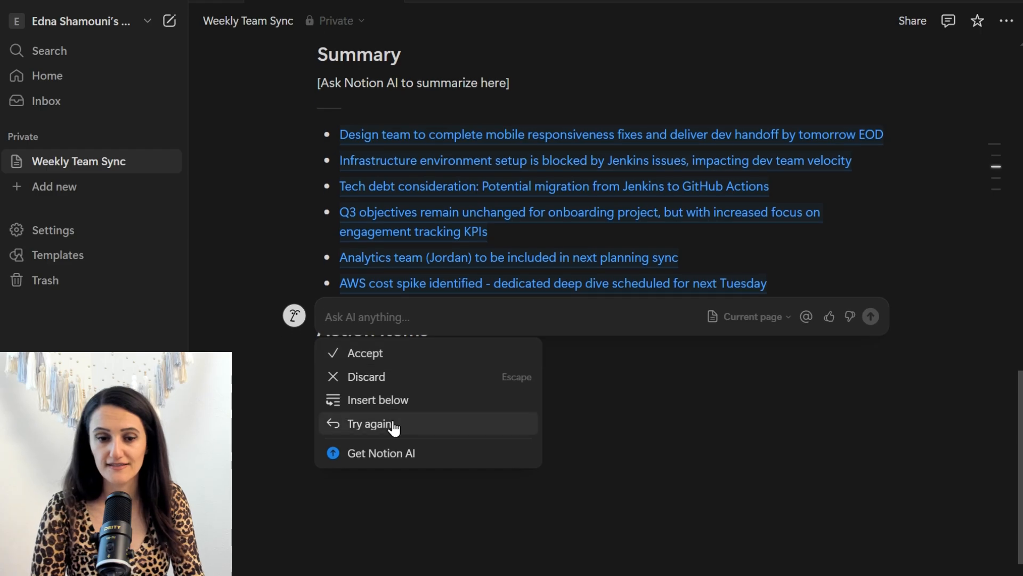
pyautogui.click(373, 354)
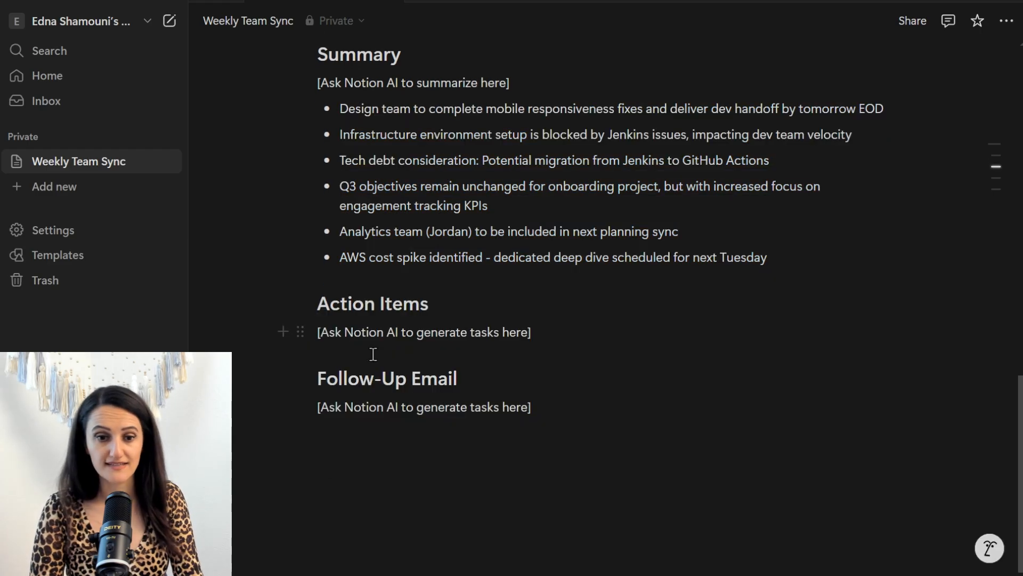
# Generate AI action items on a new line below the Action Items placeholder and accept them
pyautogui.click(566, 331)
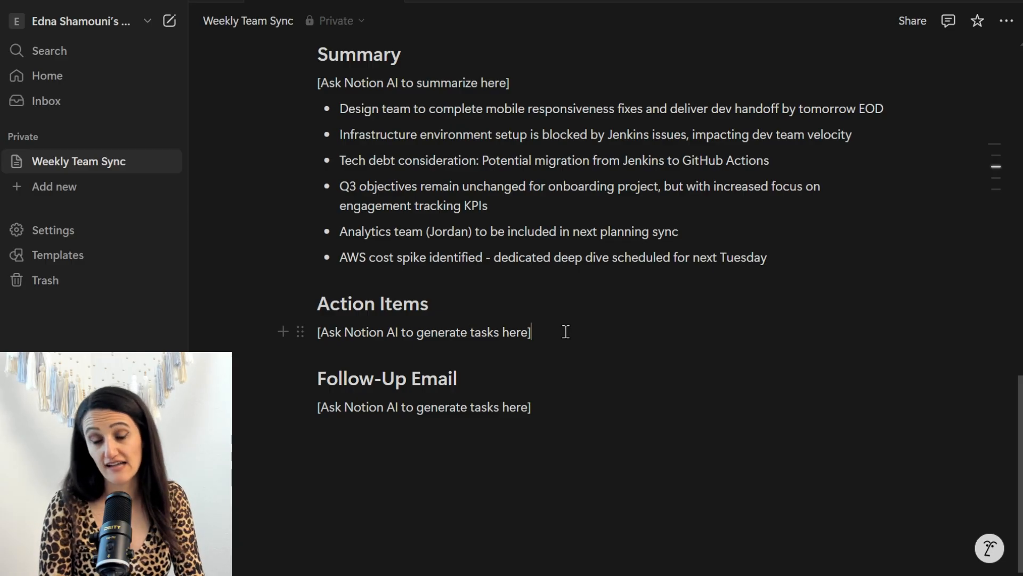
pyautogui.press('Return')
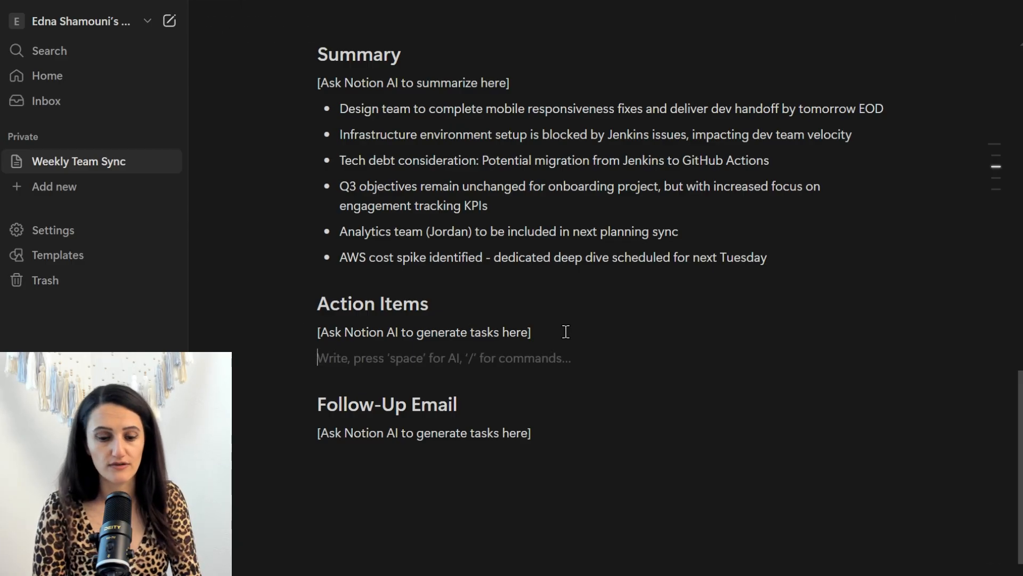
pyautogui.press('space')
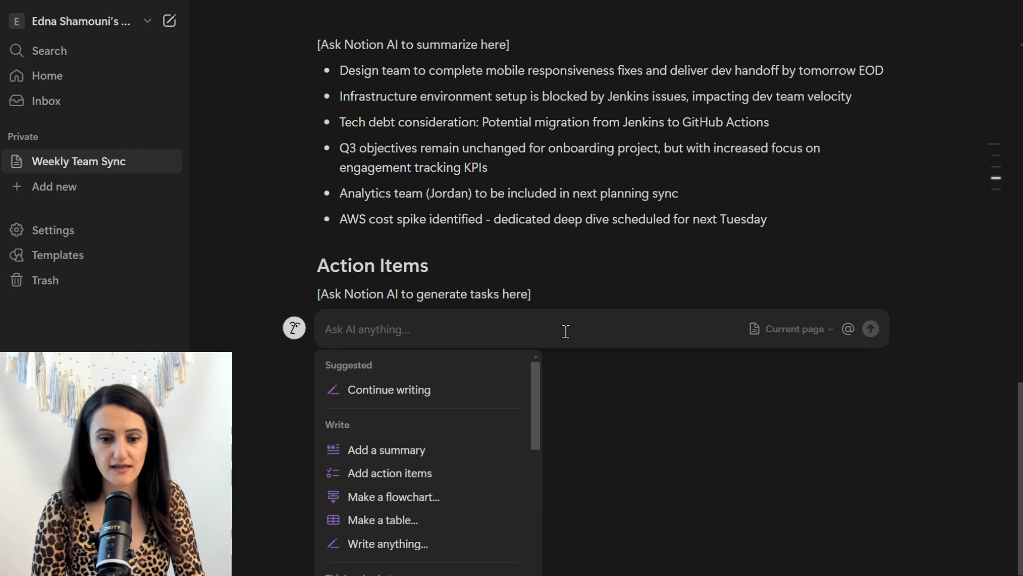
pyautogui.click(393, 473)
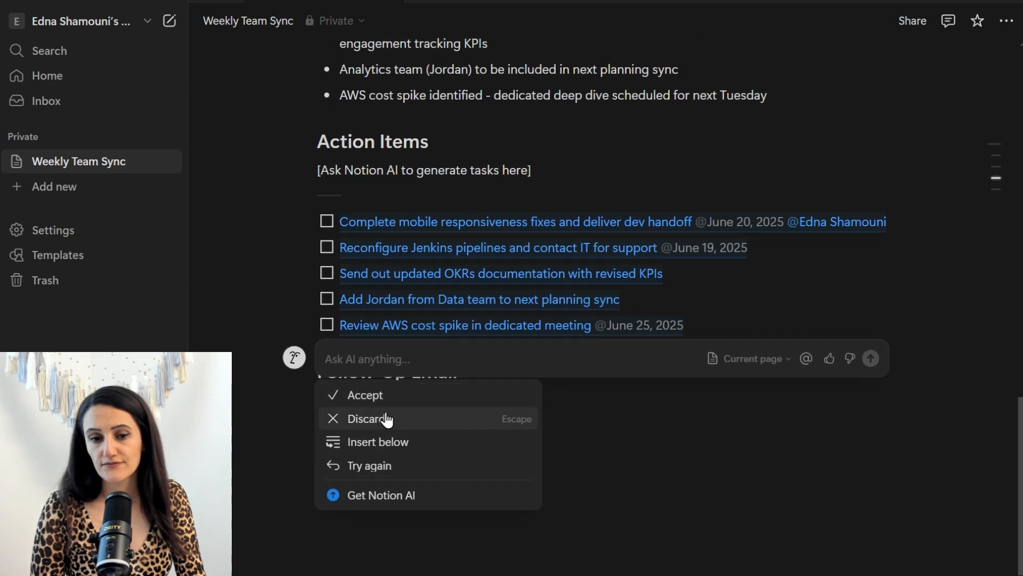
pyautogui.click(387, 406)
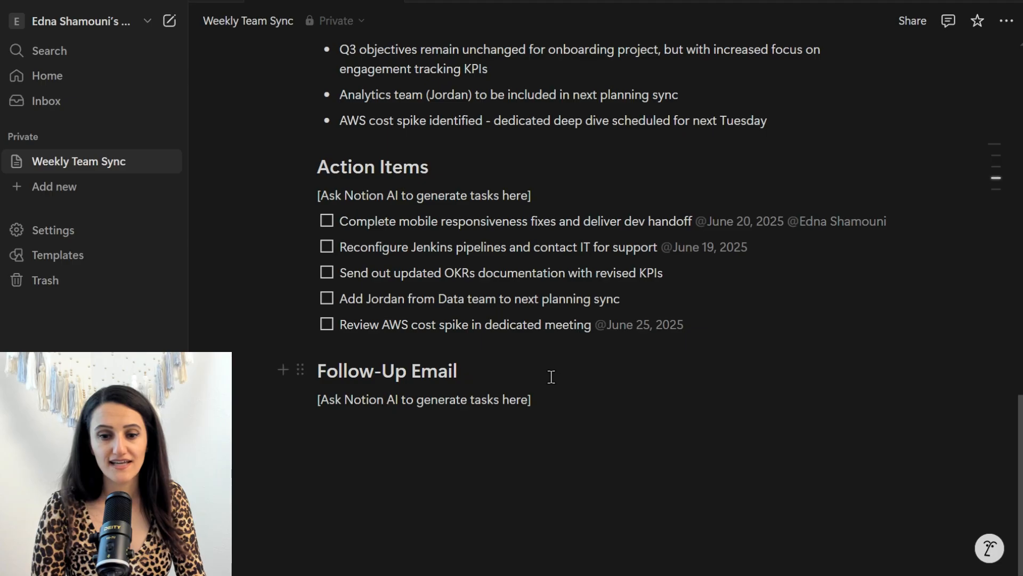
# Ask the AI to "create a follow-up email" on a new line in the Follow-Up Email section and accept the draft
pyautogui.click(545, 403)
pyautogui.press('Return')
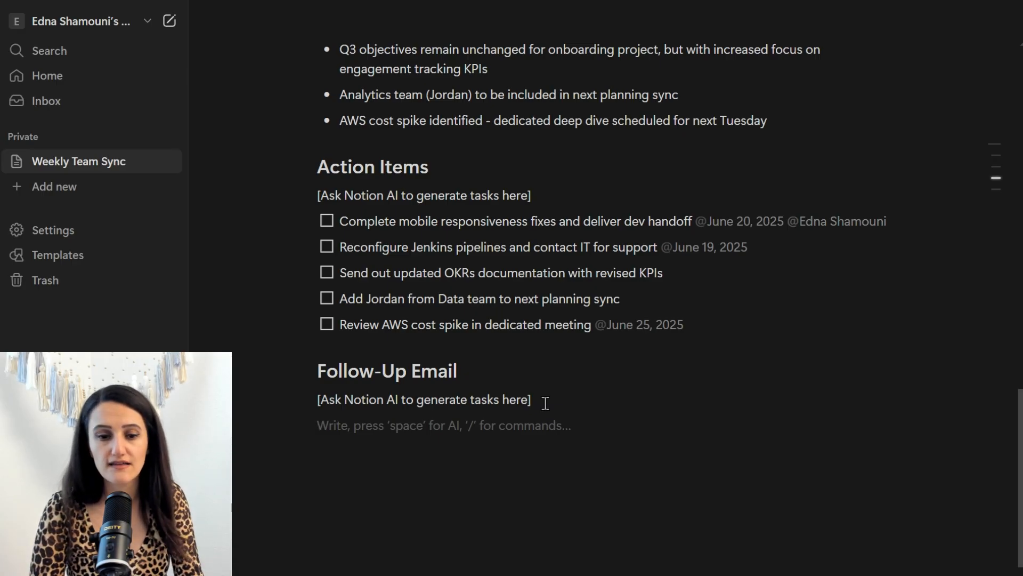
pyautogui.press('space')
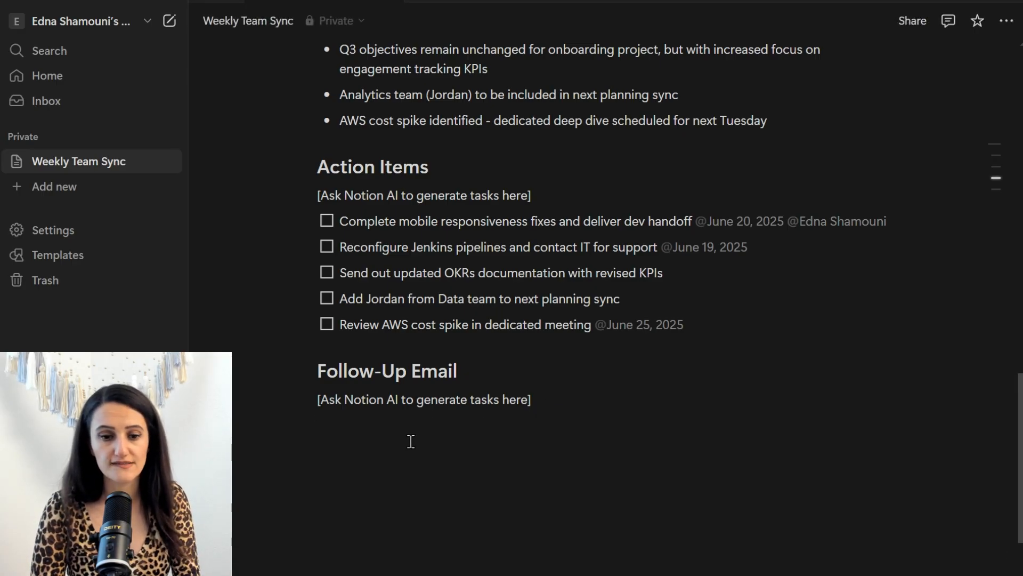
pyautogui.scroll(-2, 411, 442)
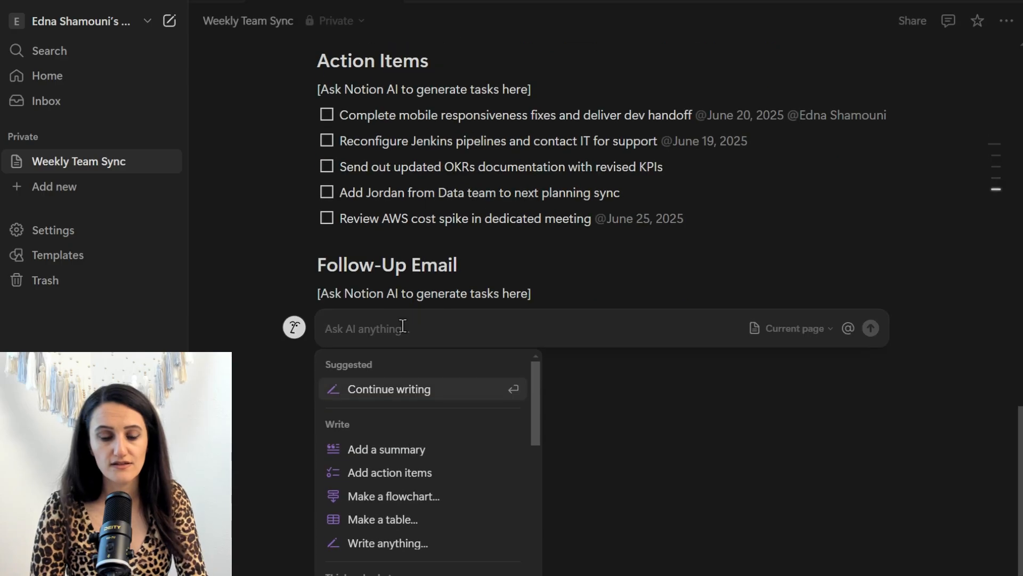
pyautogui.write('creat')
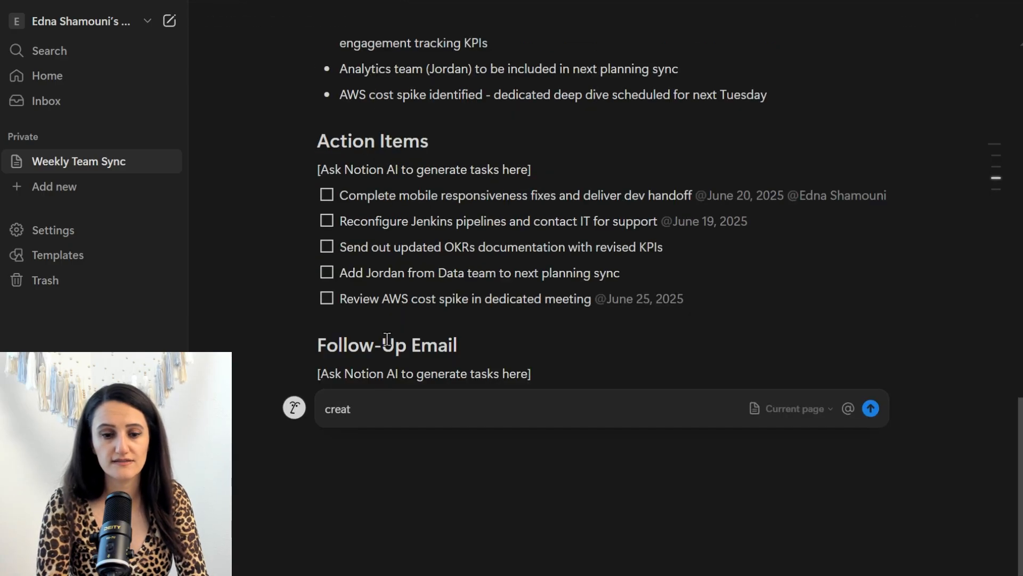
pyautogui.write('e a follow')
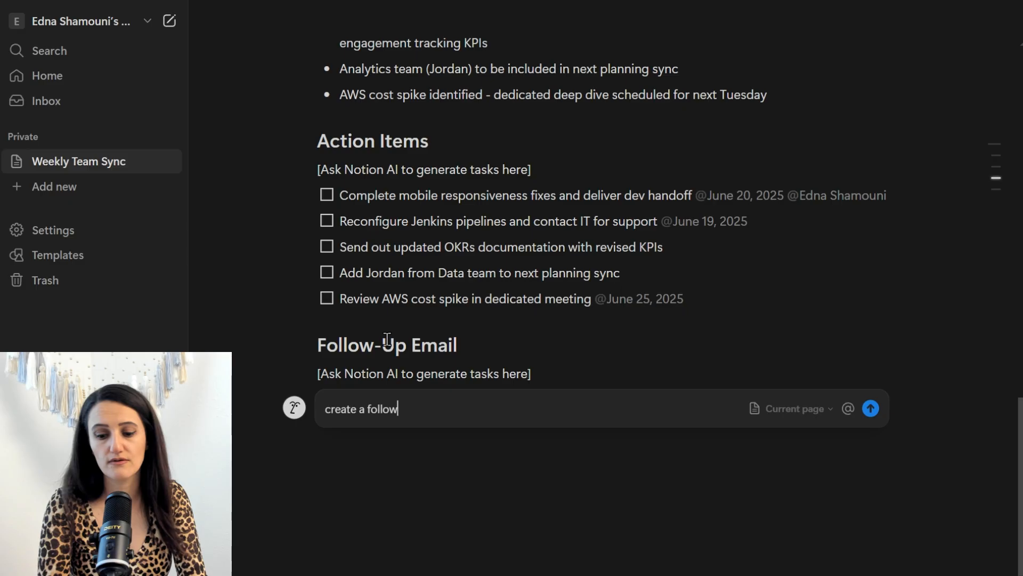
pyautogui.write('-up email')
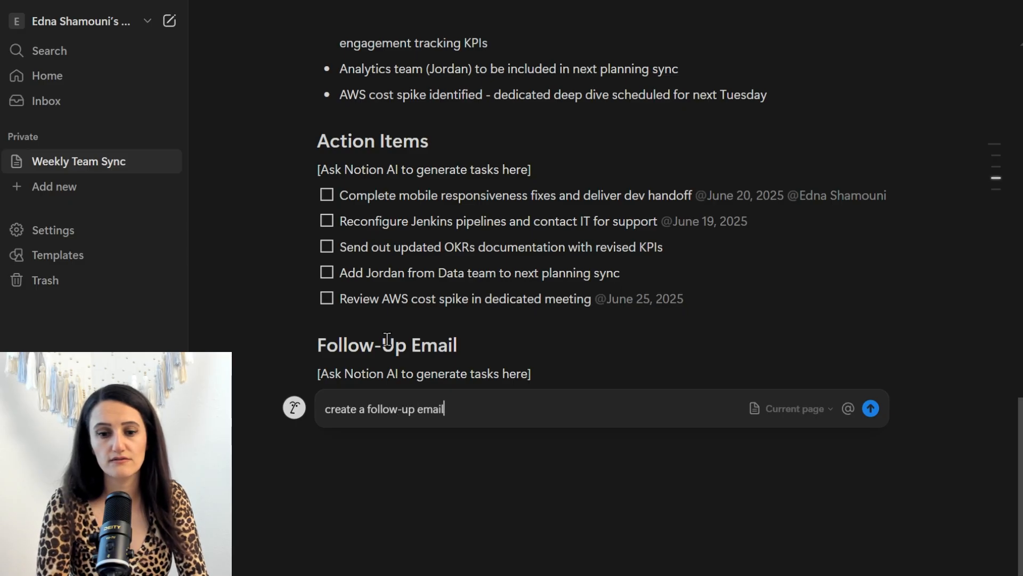
pyautogui.press('Return')
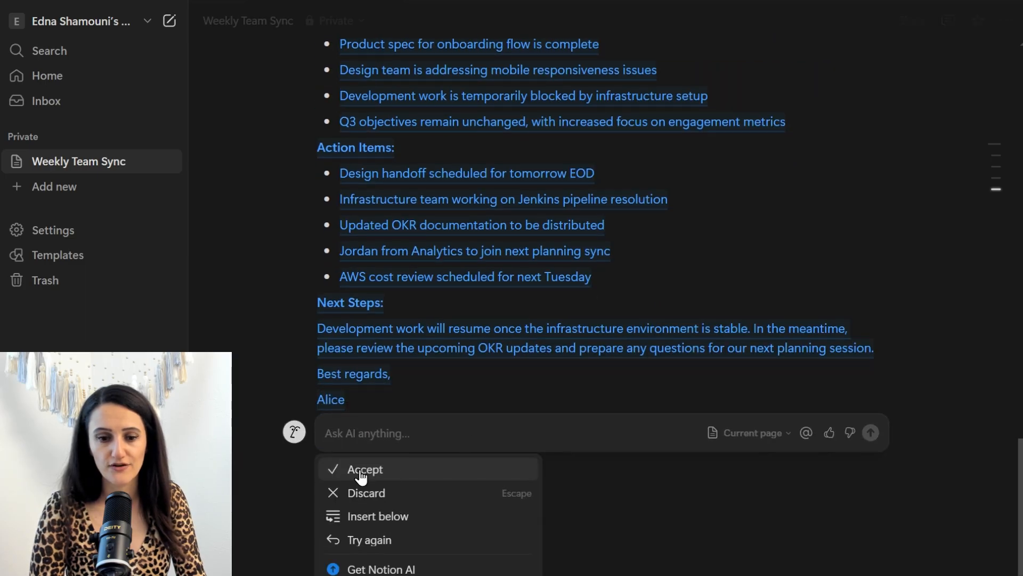
pyautogui.click(355, 480)
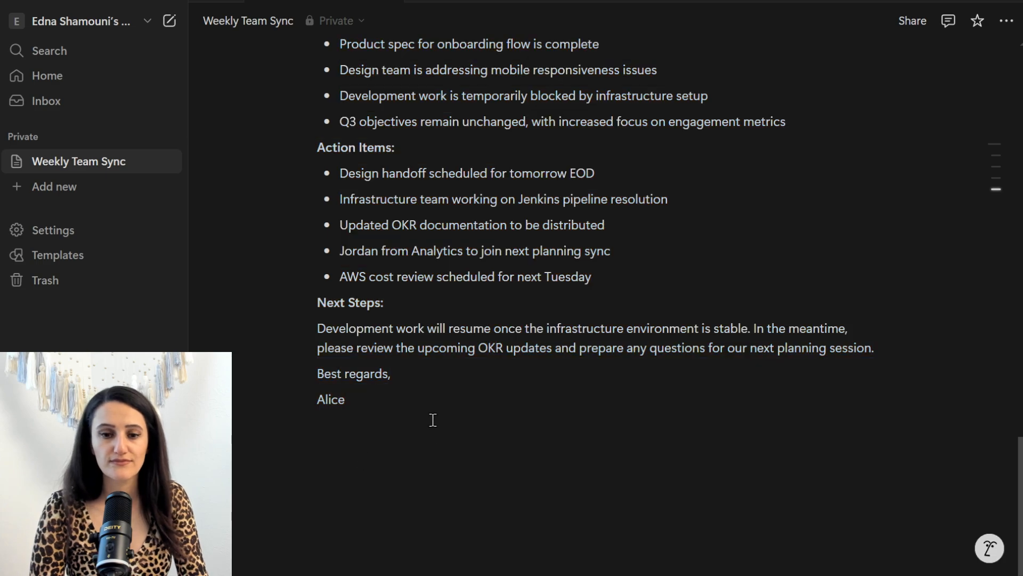
# Insert another blank meeting notes layout above the existing notes with the New Meeting Notes button and review its sections
pyautogui.scroll(10, 432, 418)
pyautogui.scroll(15, 433, 420)
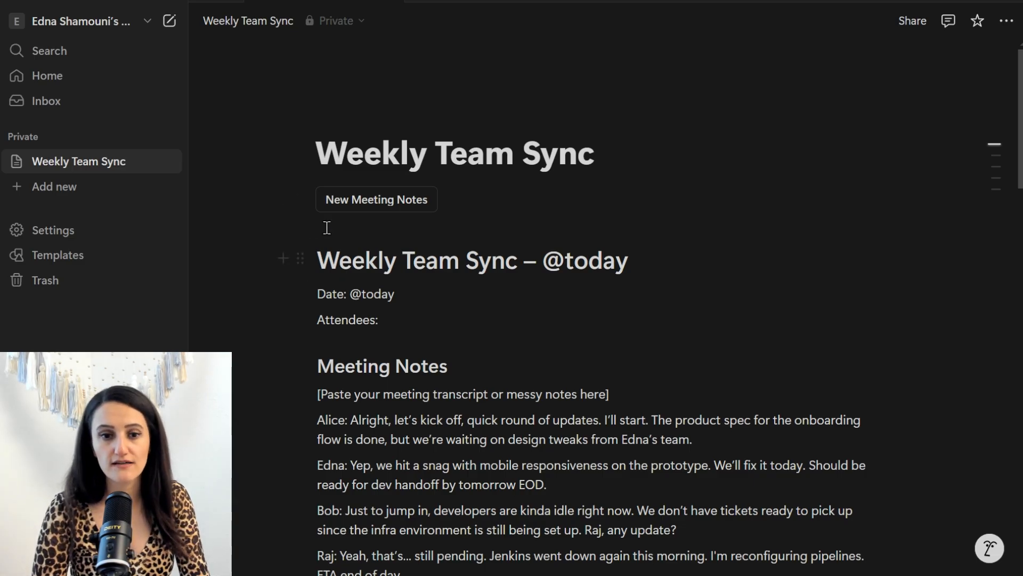
pyautogui.click(384, 203)
pyautogui.scroll(-3, 437, 414)
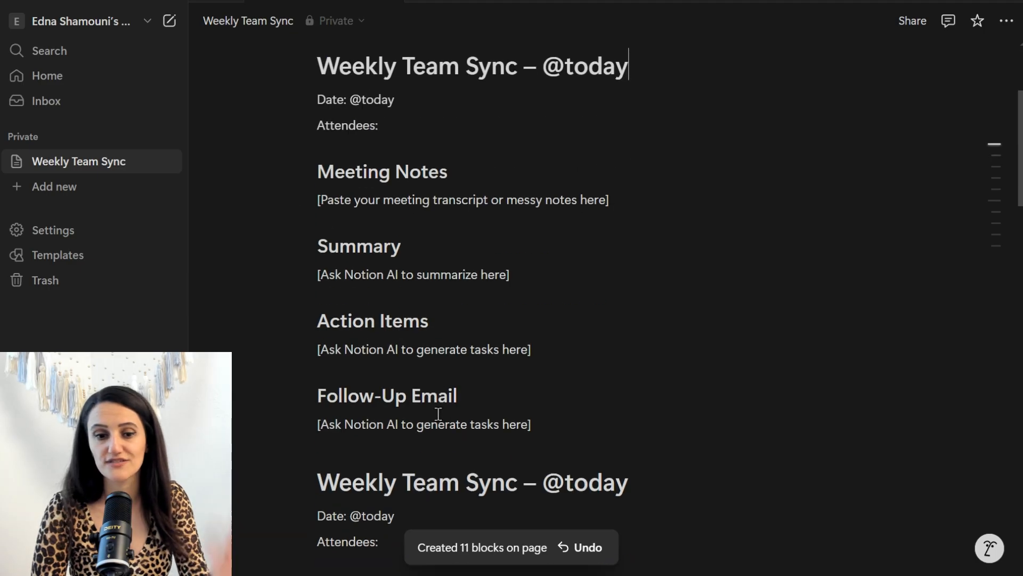
pyautogui.scroll(3, 438, 413)
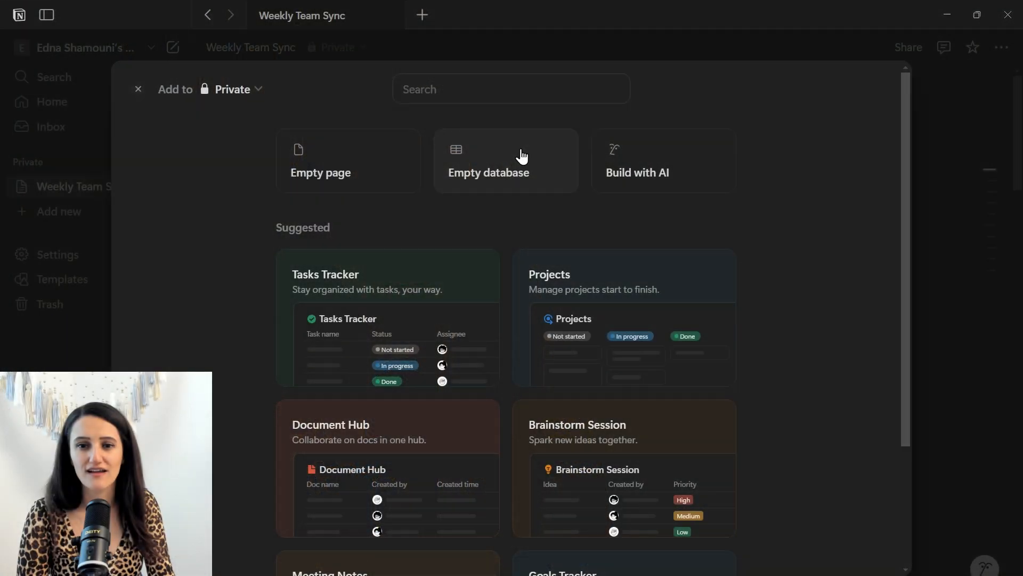
# Create a new empty database in the Private section and title it "Weekly Team Sync Notes"
pyautogui.click(521, 158)
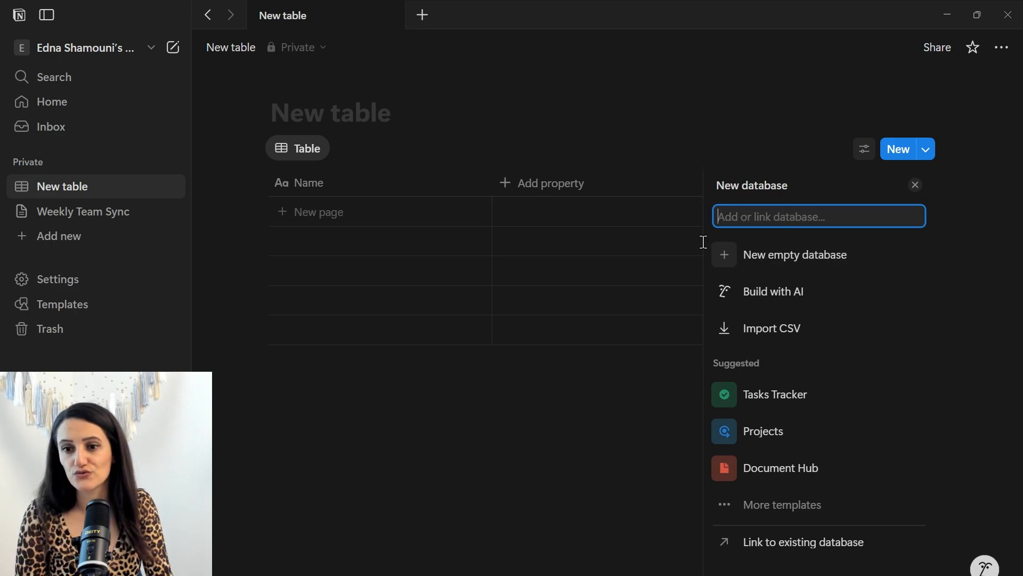
pyautogui.click(781, 255)
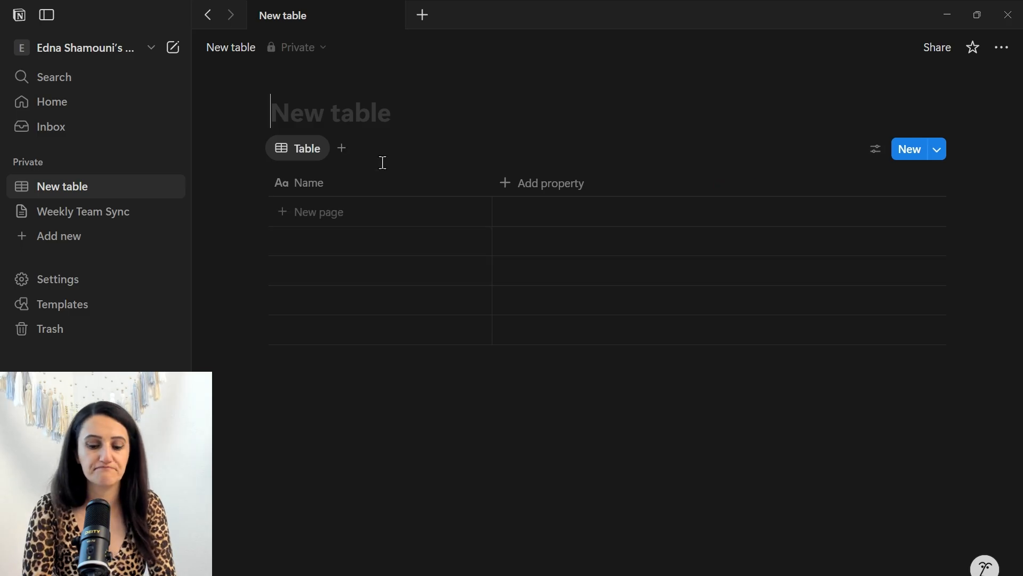
pyautogui.write('Weekly T')
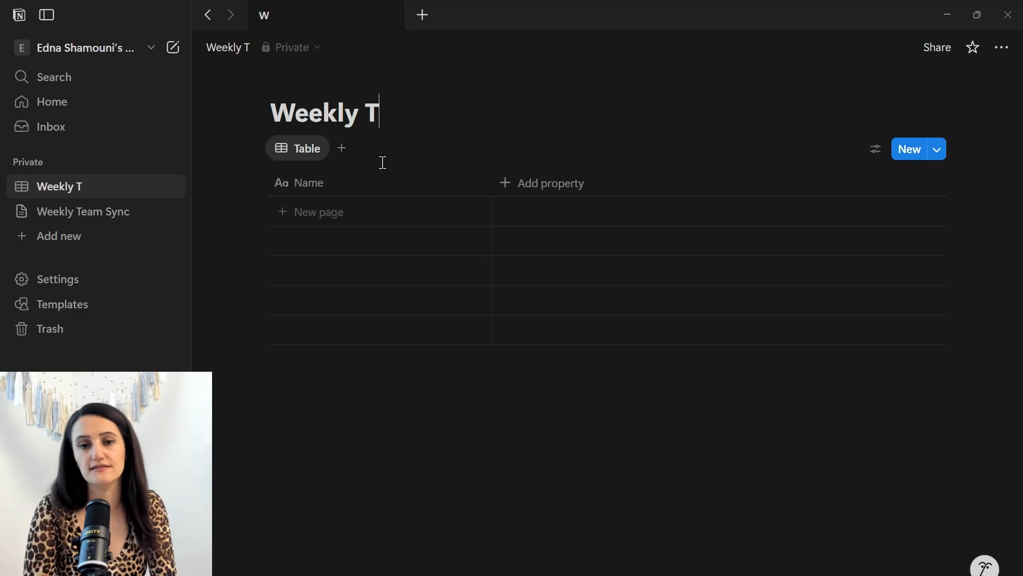
pyautogui.write('eam Sync ')
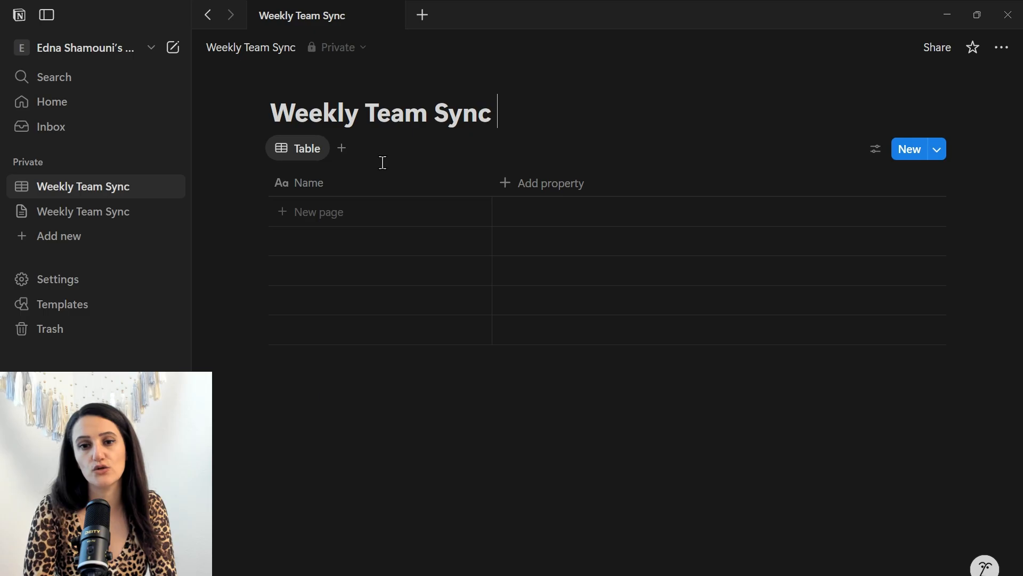
pyautogui.write('Notes')
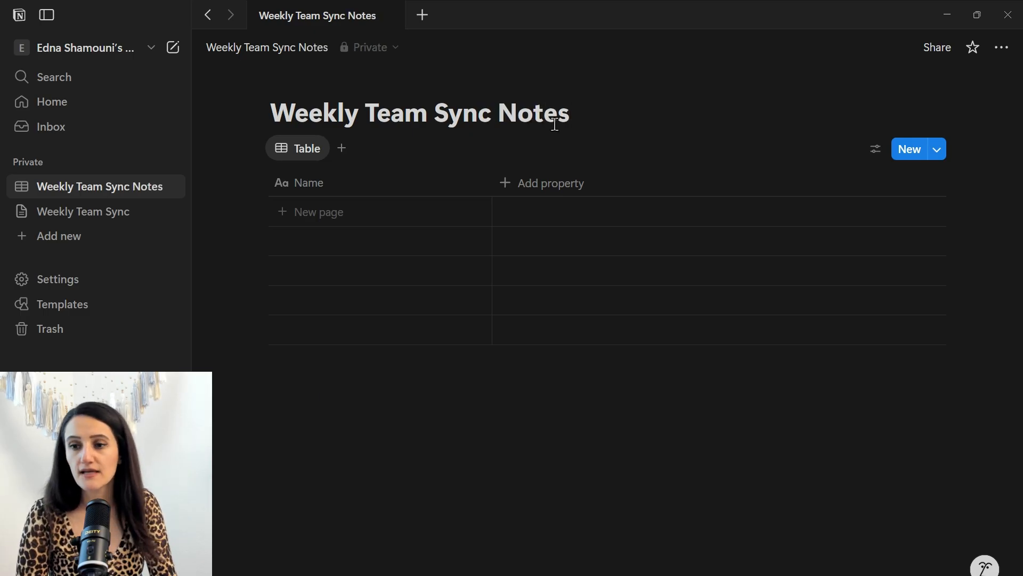
pyautogui.click(937, 150)
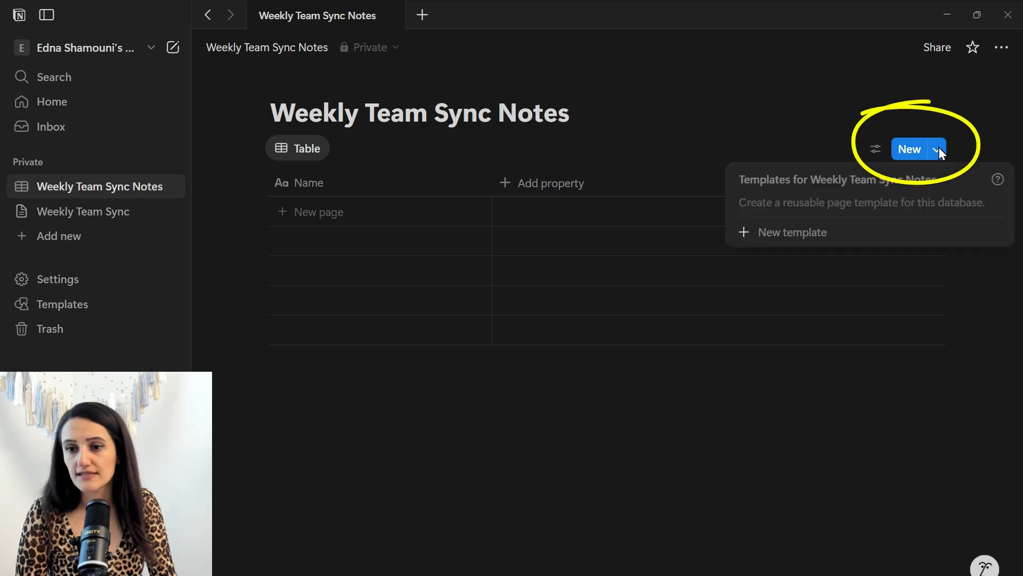
pyautogui.click(937, 152)
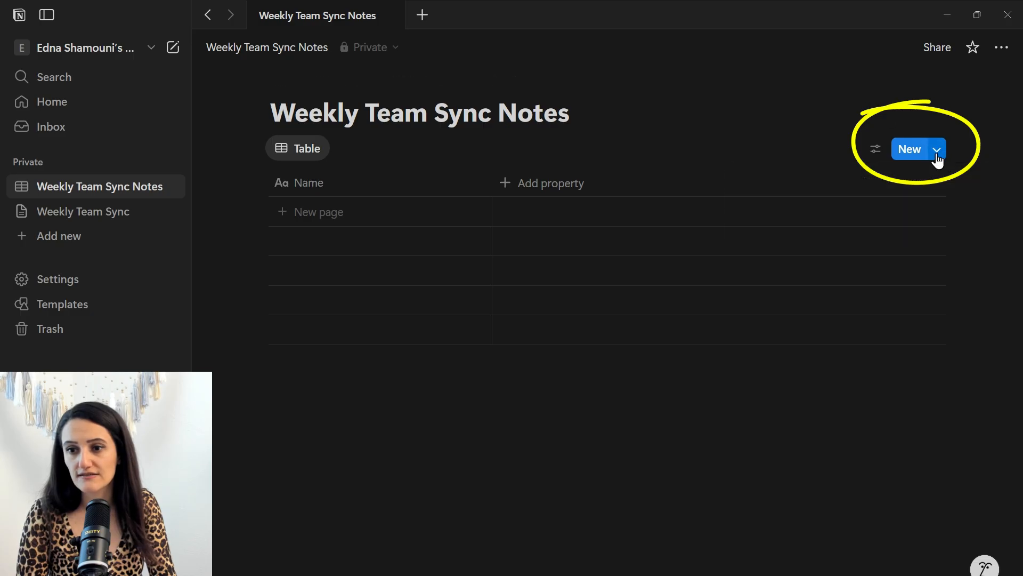
# Create a new page template for the database, title it "Weekly Team Sync Template" and start its page body
pyautogui.click(936, 152)
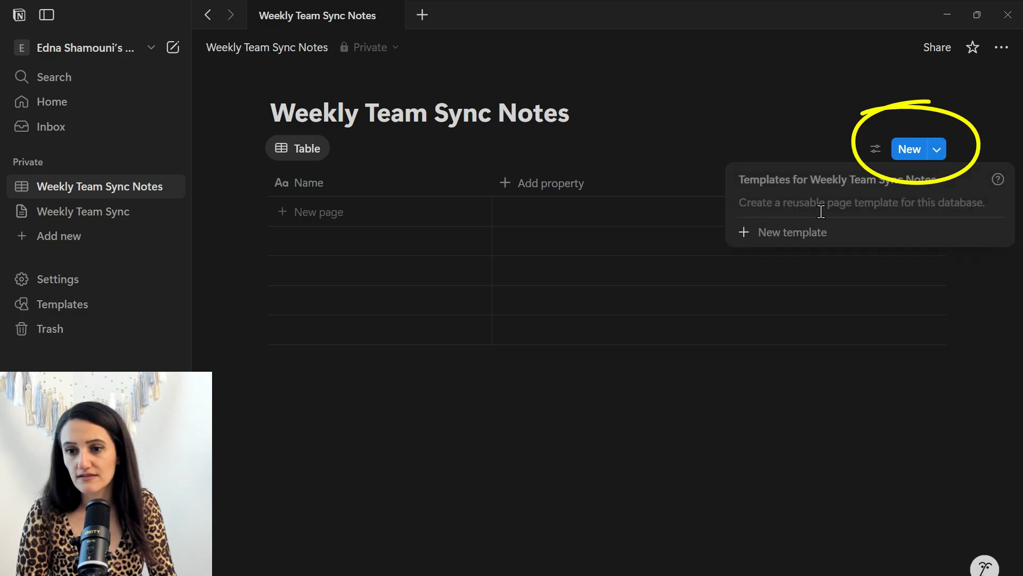
pyautogui.click(782, 235)
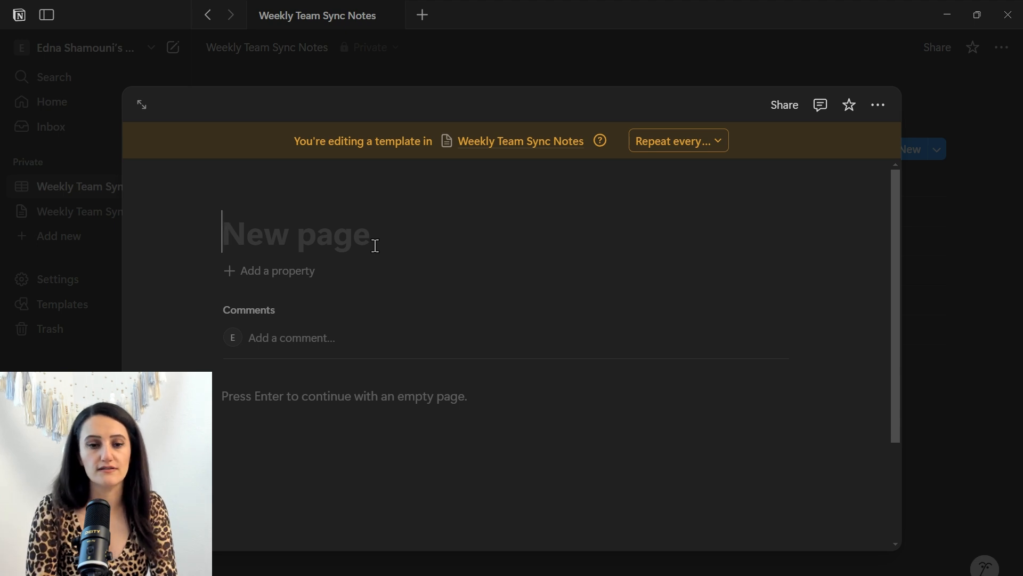
pyautogui.write('Weekly T')
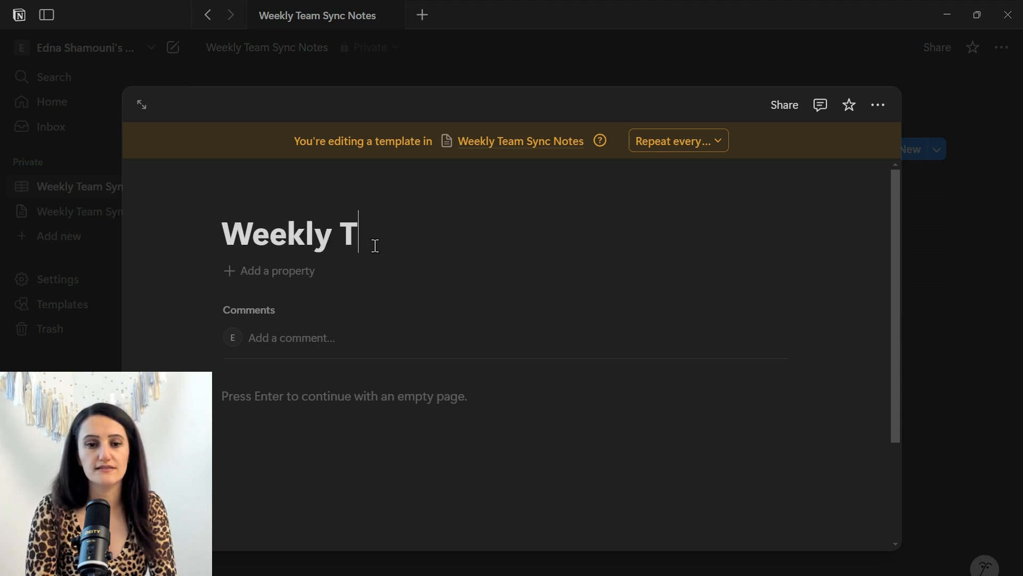
pyautogui.write('eam Sync Tem')
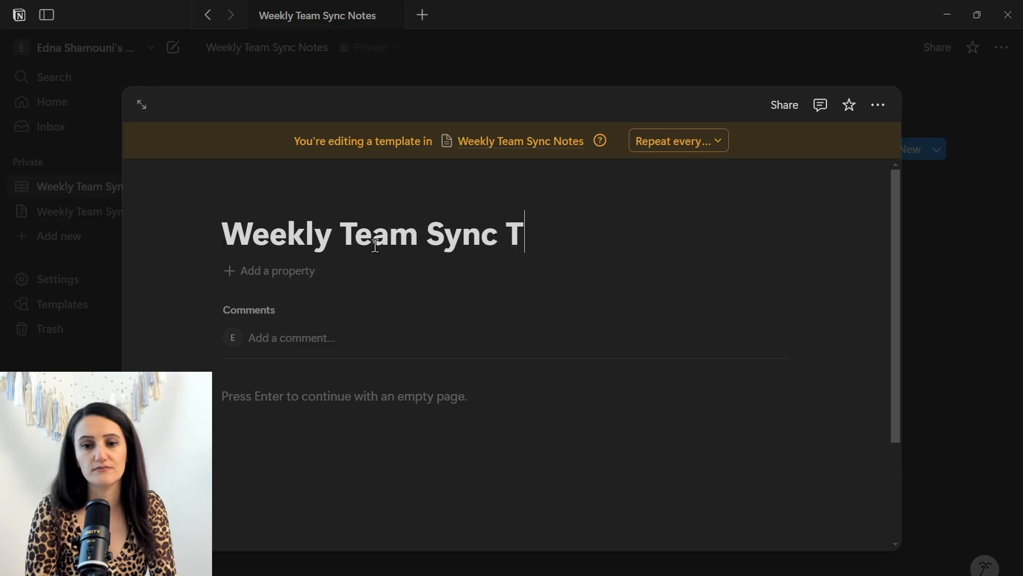
pyautogui.write('plate')
pyautogui.click(276, 398)
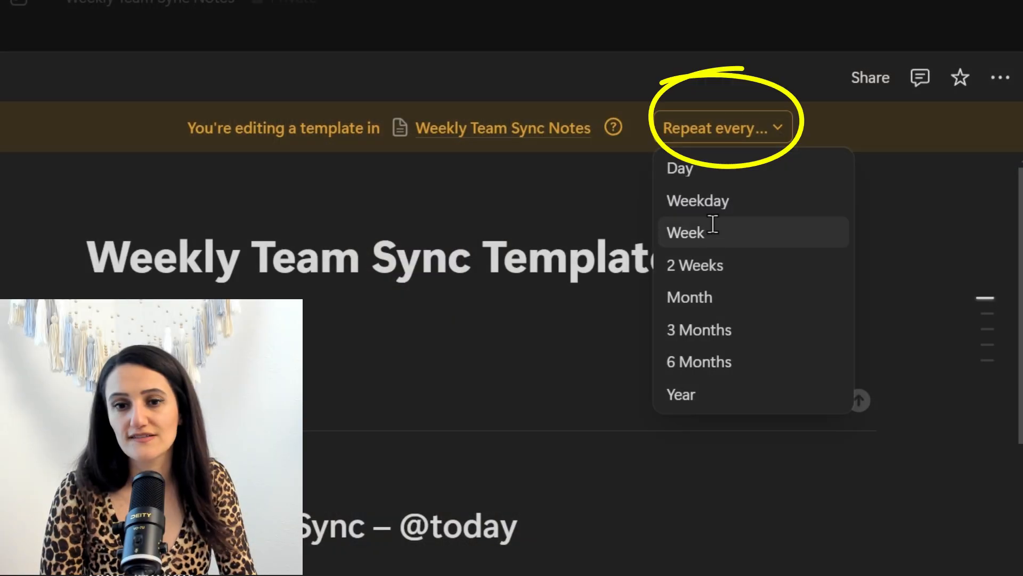
# Set the template to repeat every week on Monday at 11:00 AM and save the cadence
pyautogui.click(713, 229)
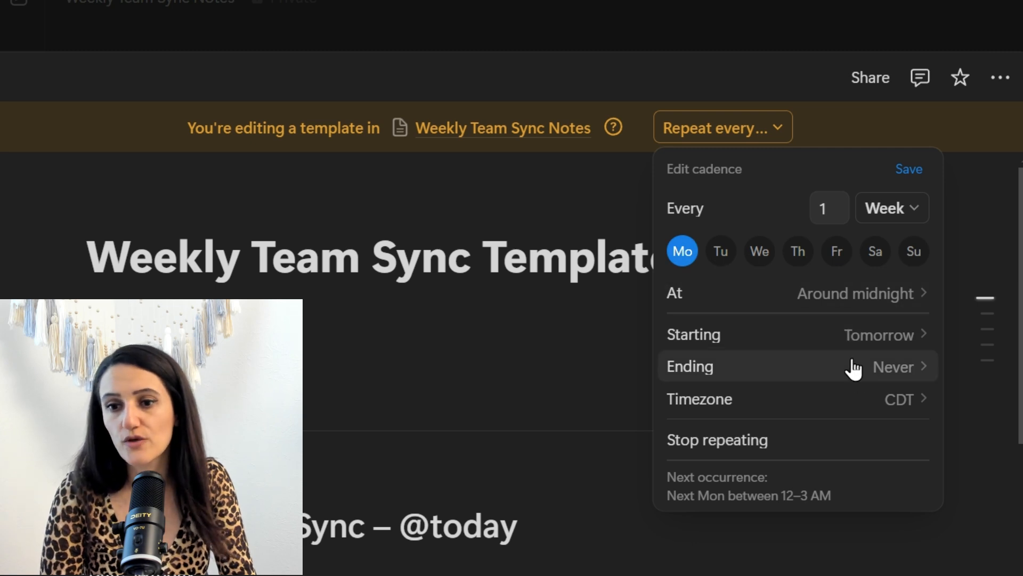
pyautogui.click(890, 296)
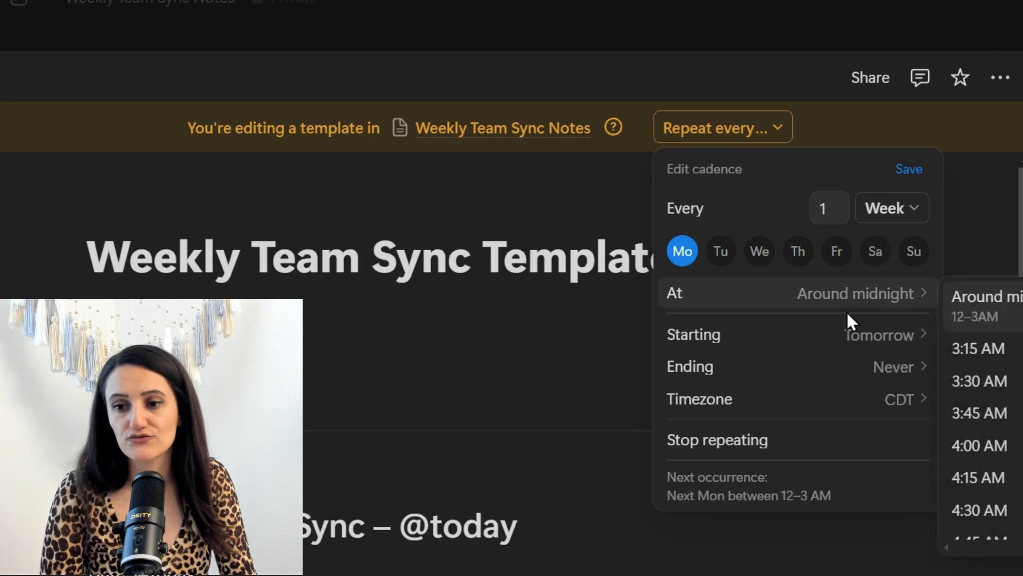
pyautogui.scroll(-10, 978, 405)
pyautogui.scroll(-9, 978, 405)
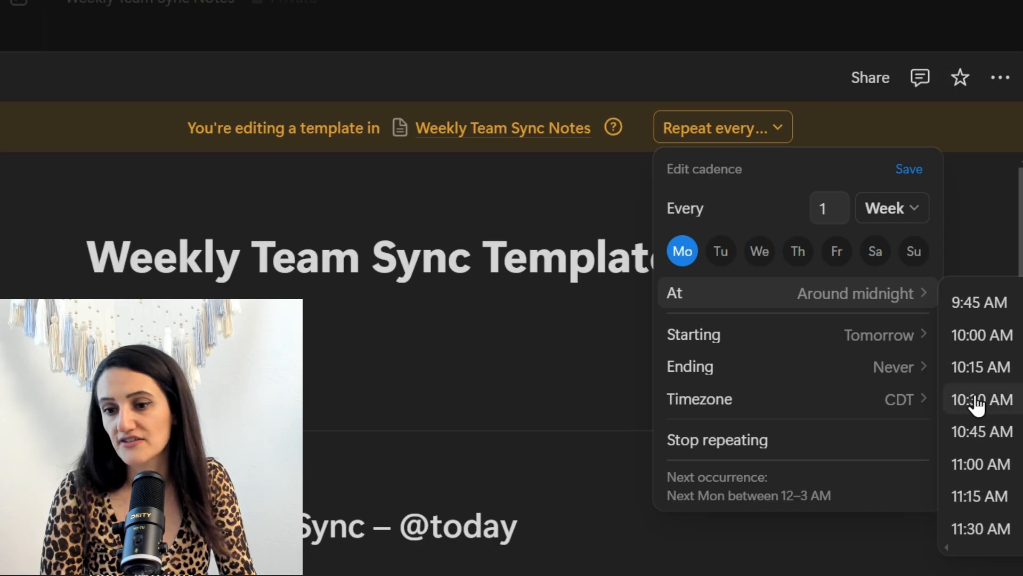
pyautogui.scroll(1, 983, 397)
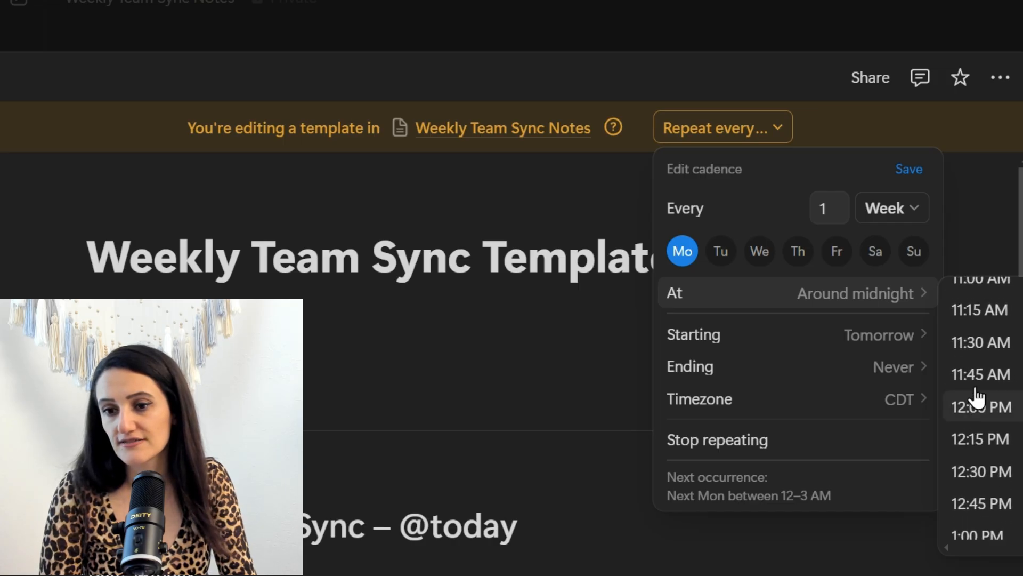
pyautogui.scroll(1, 990, 318)
pyautogui.click(983, 304)
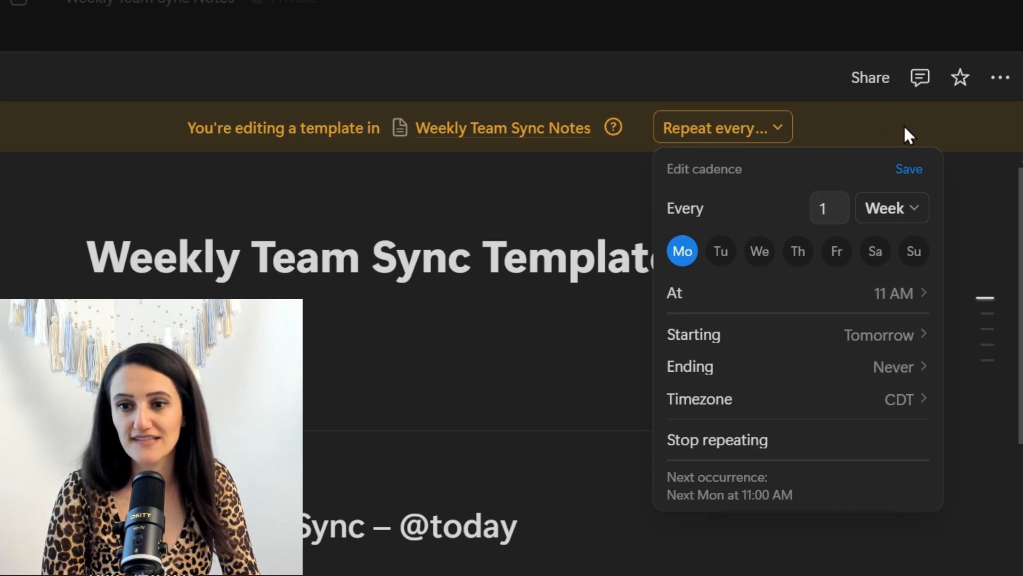
pyautogui.click(909, 169)
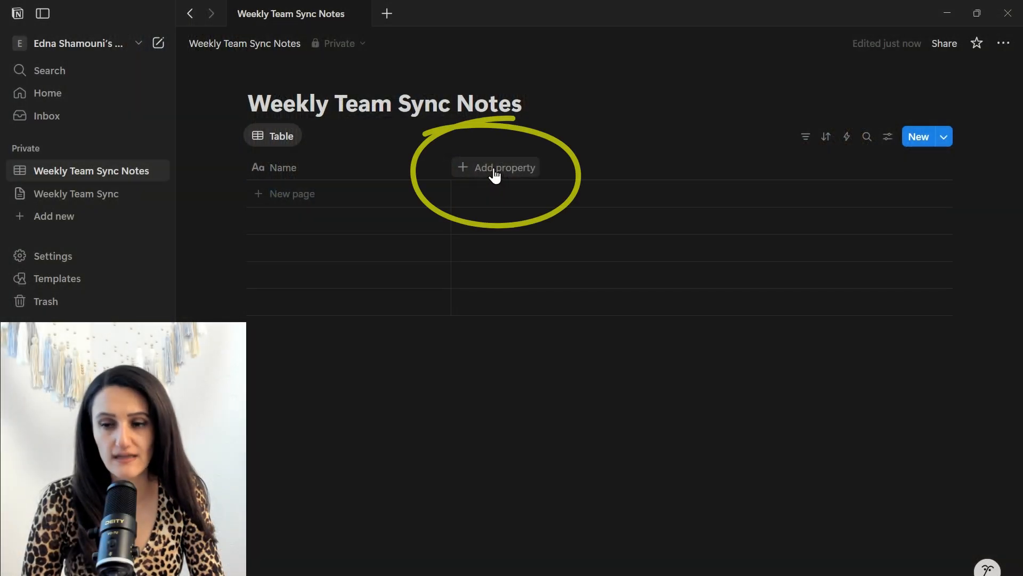
# Add the suggested properties Date of Meeting, Action Items and Attendees to the Weekly Team Sync Notes table
pyautogui.click(494, 174)
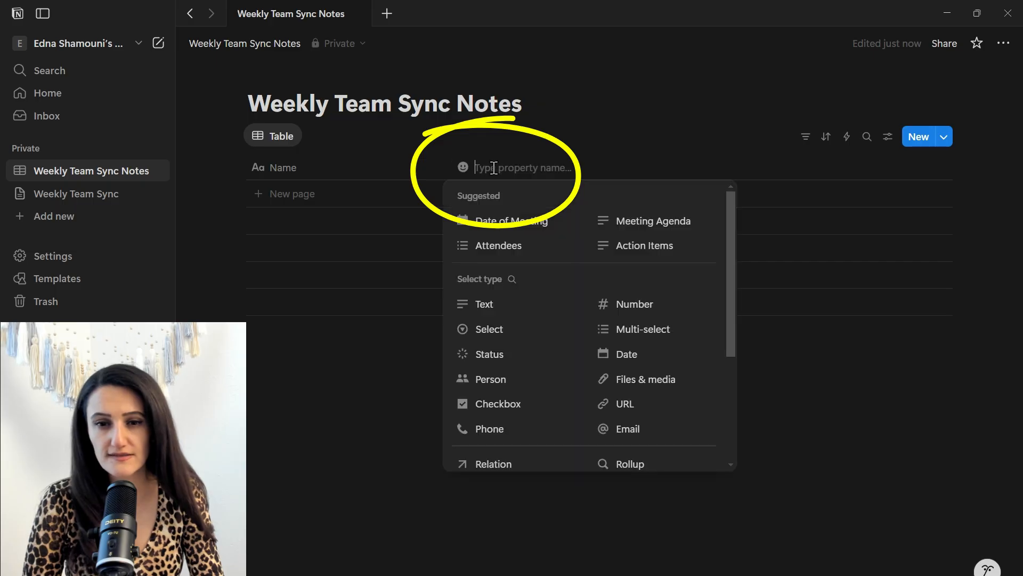
pyautogui.click(512, 226)
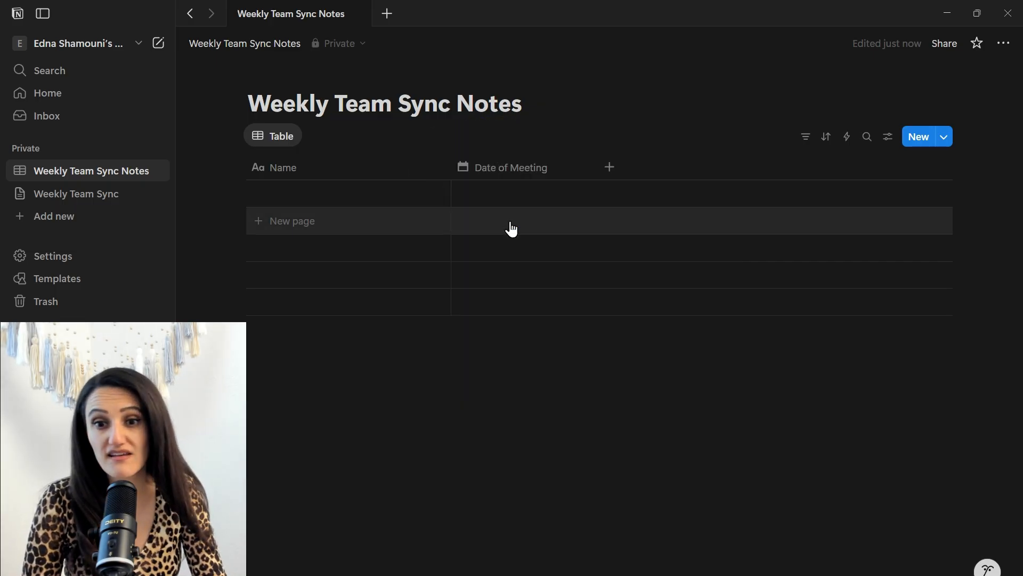
pyautogui.click(606, 171)
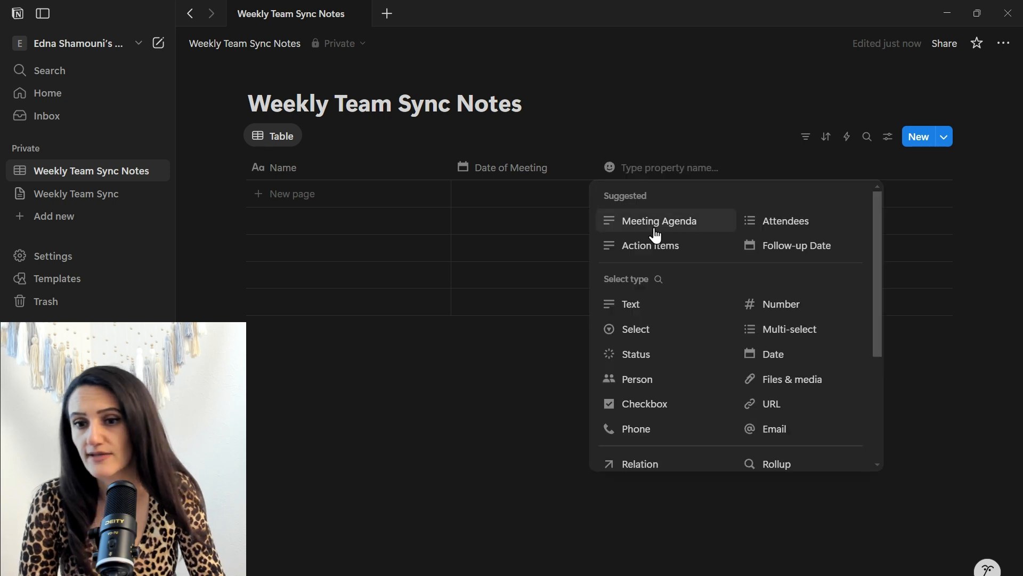
pyautogui.click(651, 245)
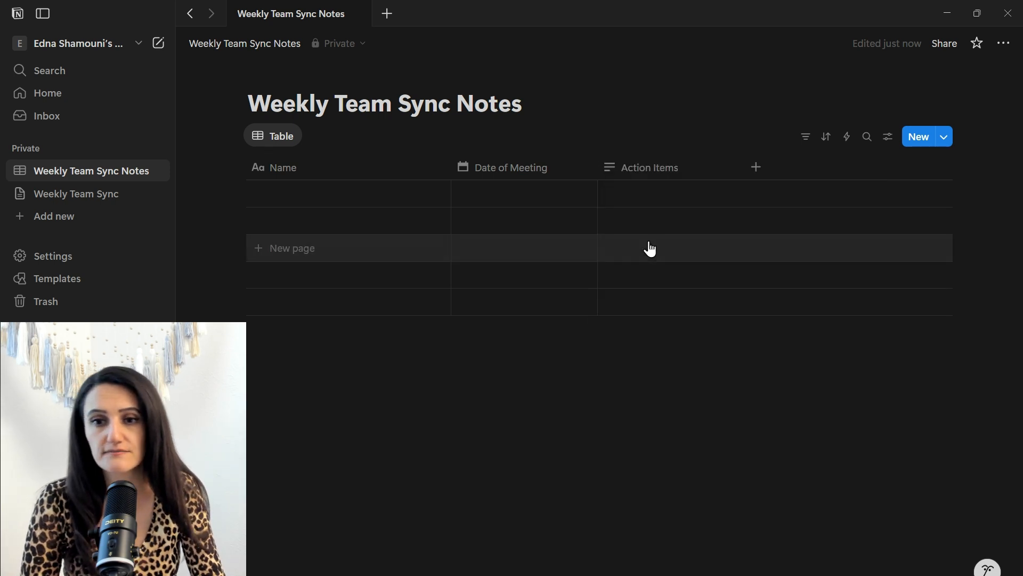
pyautogui.click(759, 168)
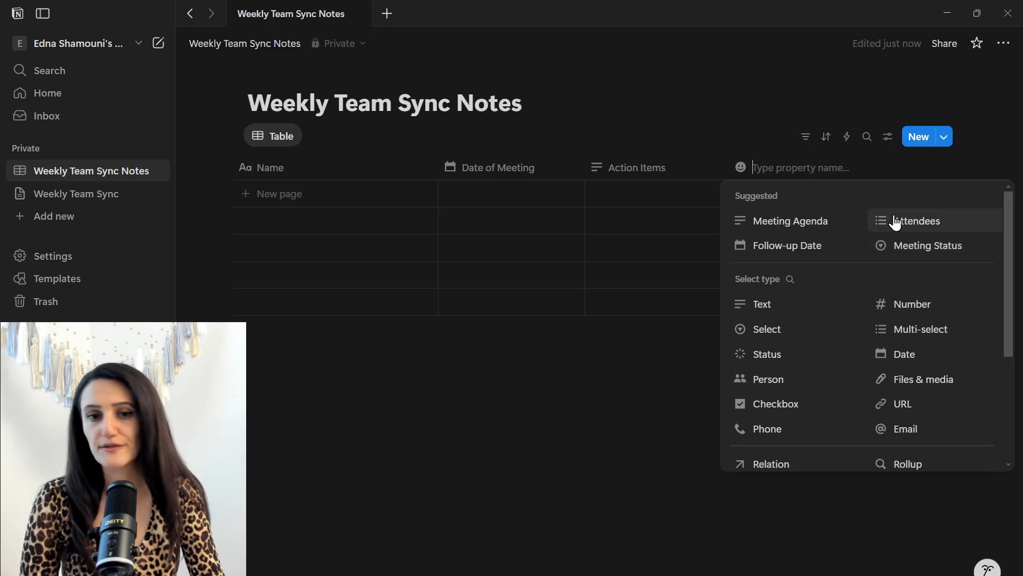
pyautogui.click(877, 221)
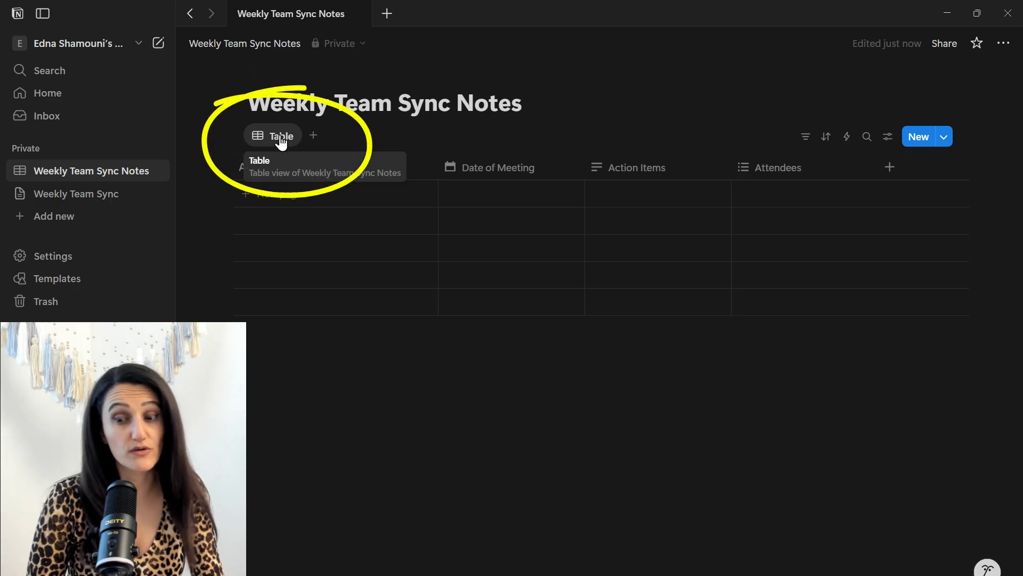
# Add a Calendar view to the Weekly Team Sync Notes database
pyautogui.click(314, 136)
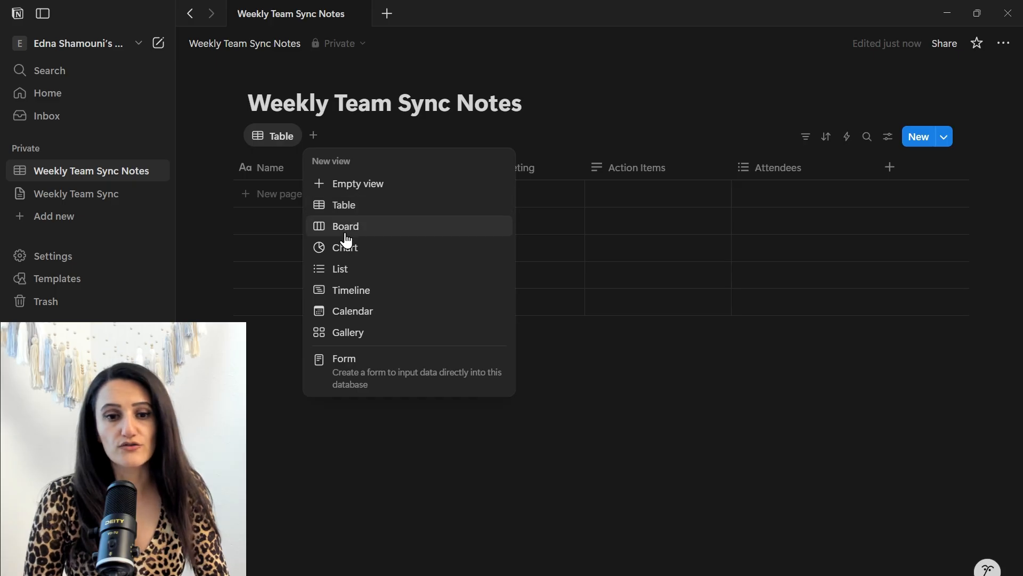
pyautogui.click(350, 315)
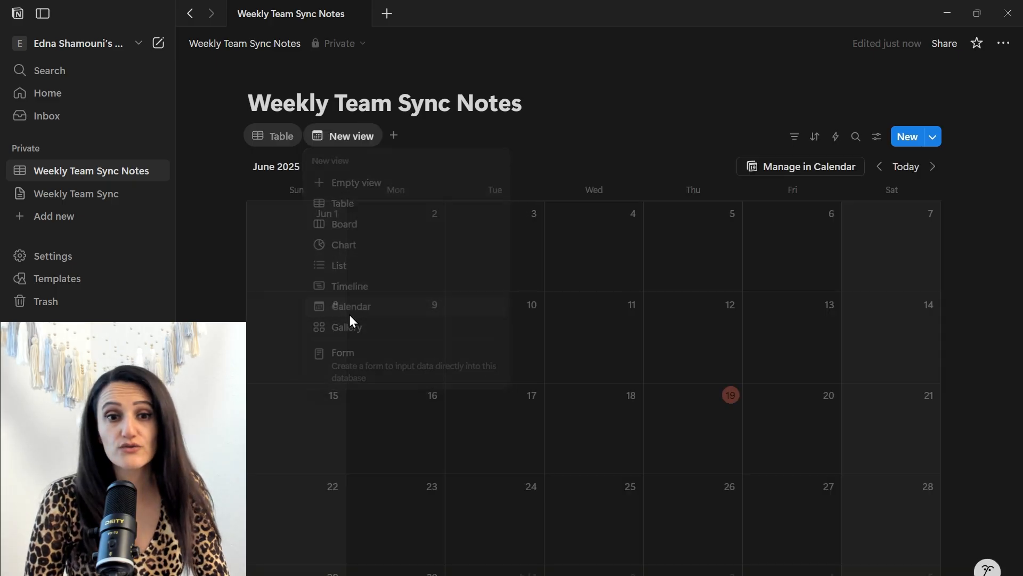